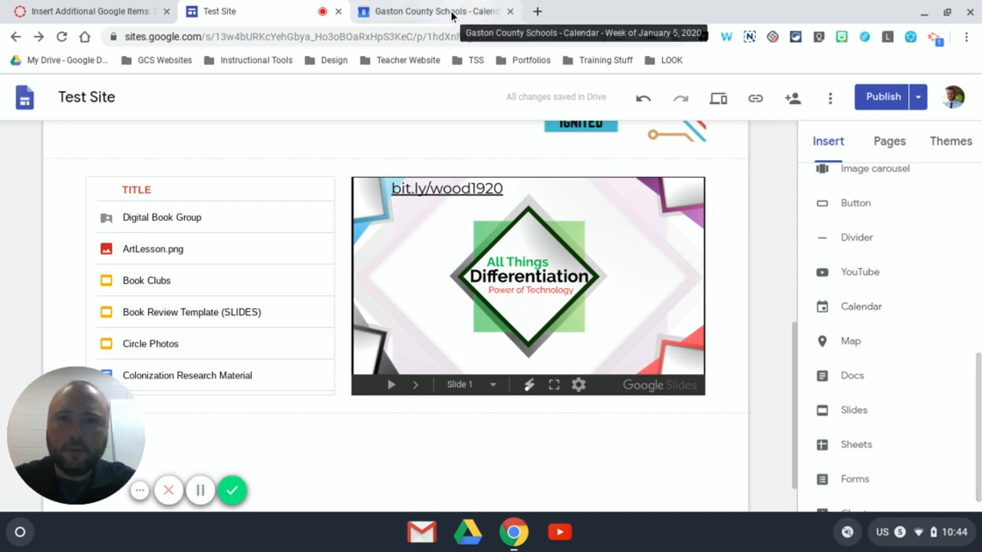
Switch to Google Calendar and open the access permissions in the settings of the "delete" calendar
click(452, 15)
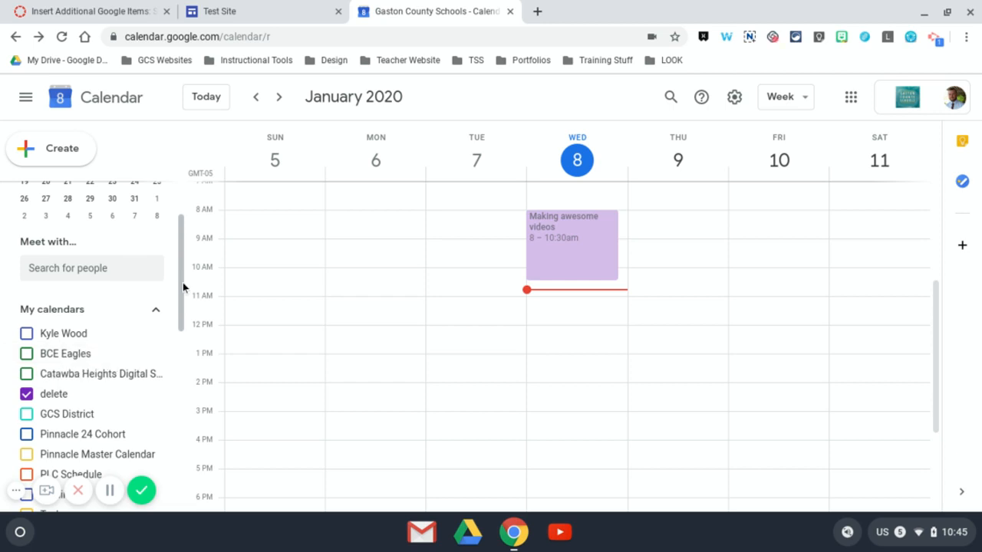
drag(182, 283, 181, 307)
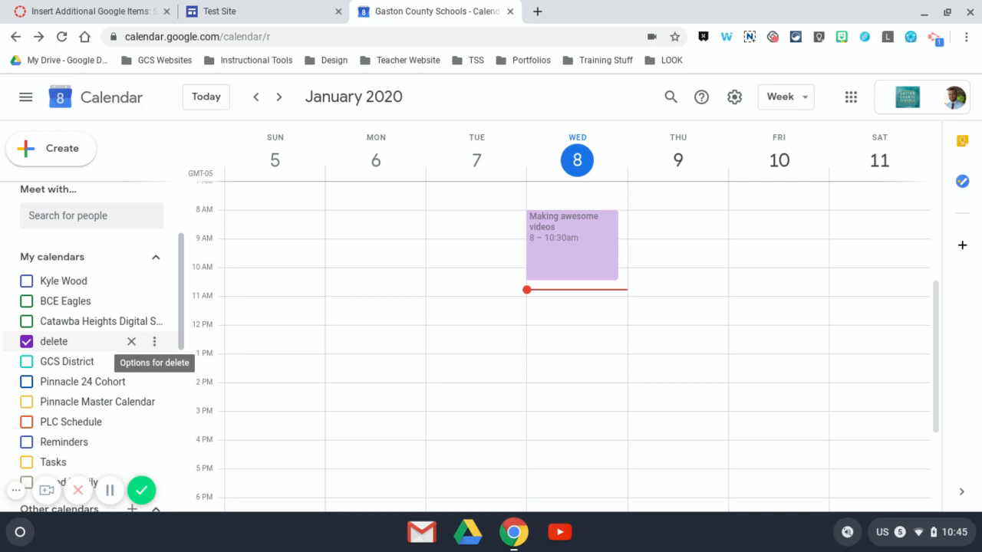
click(155, 344)
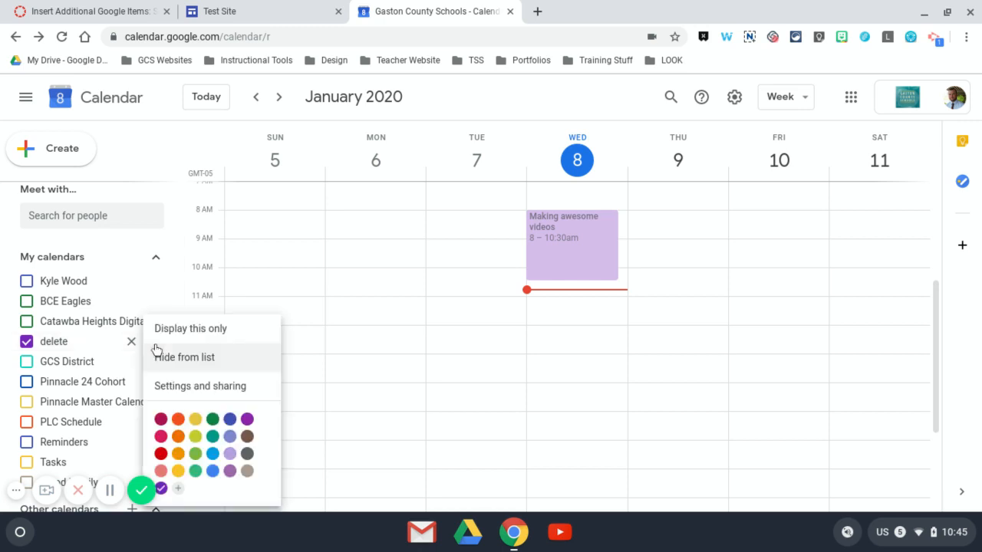
click(240, 388)
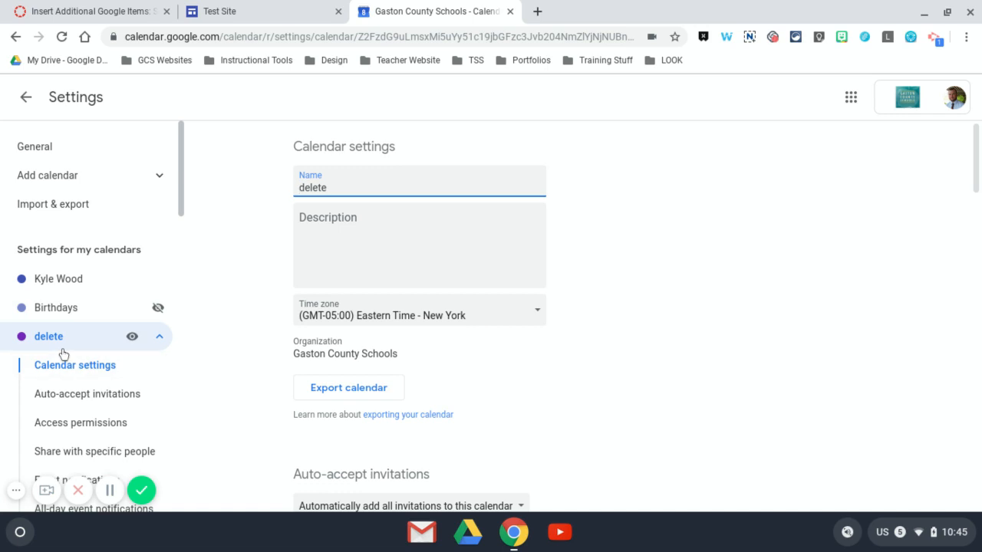
scroll(66, 436, down, 2)
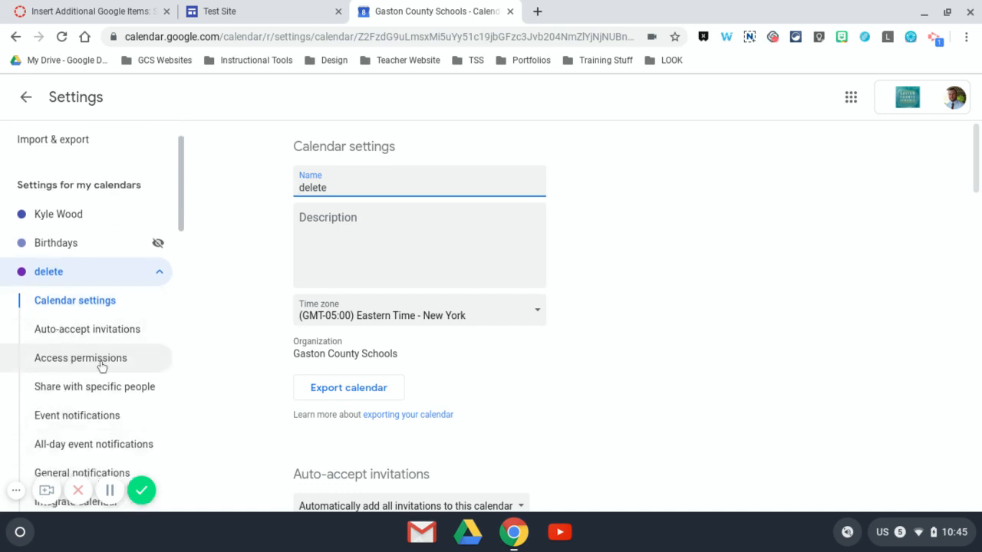
click(133, 366)
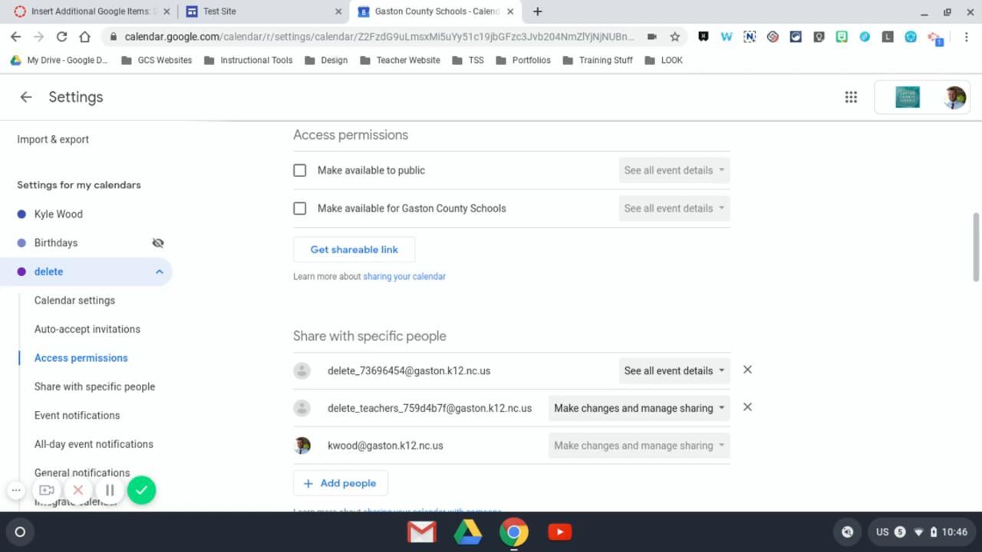
Make the "delete" calendar available to the public with the See all event details permission
click(299, 172)
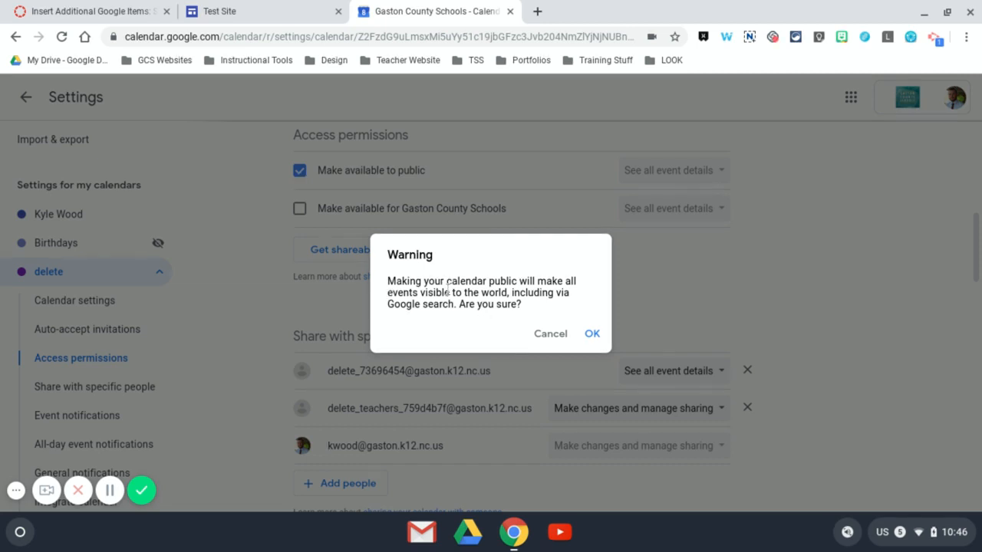
click(592, 333)
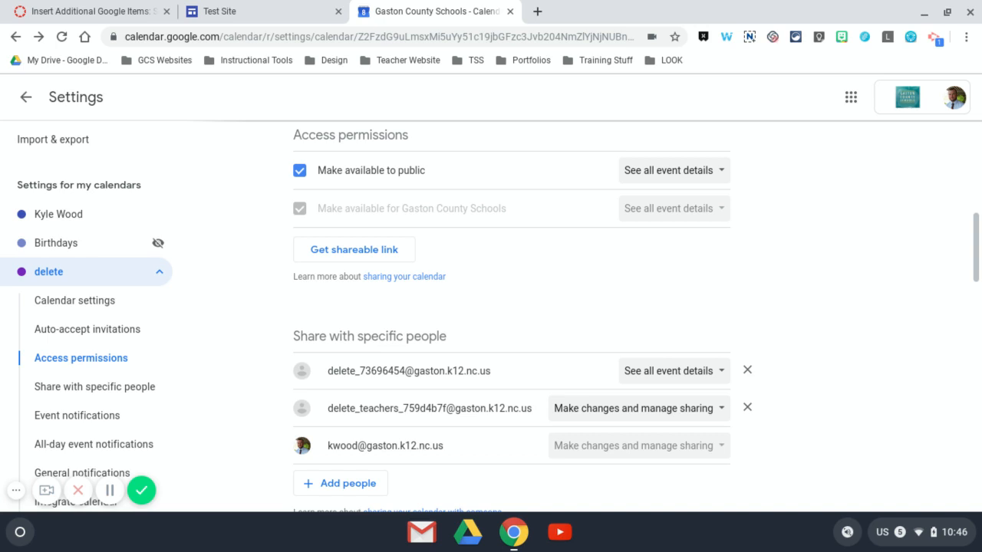
click(723, 173)
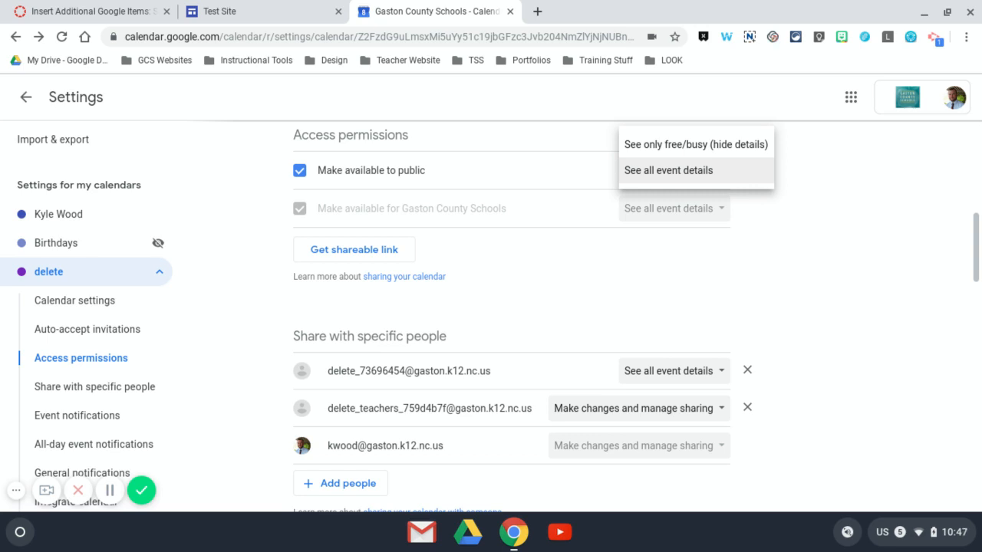
click(722, 176)
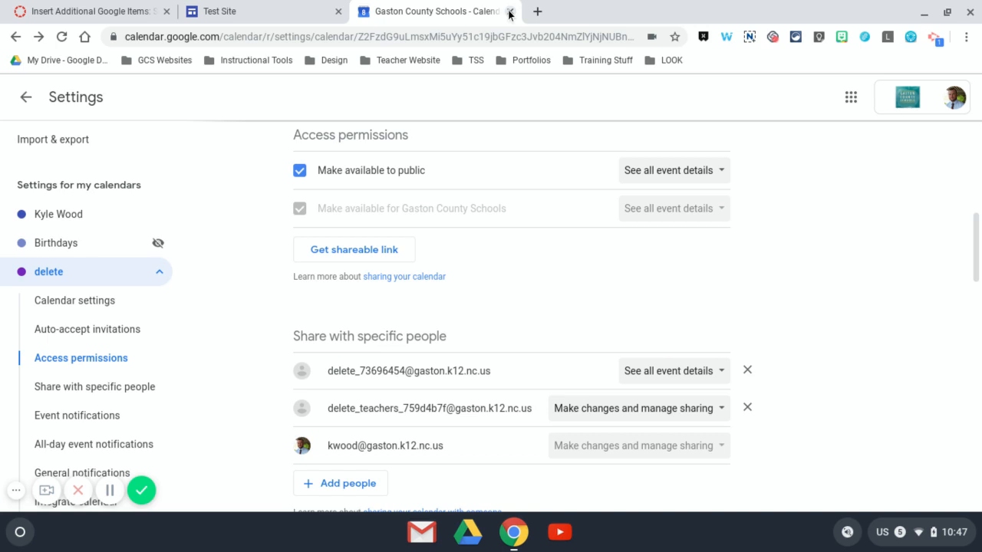
Return to the Test Site editor in Google Sites and insert the "delete" calendar below the slides section
click(272, 18)
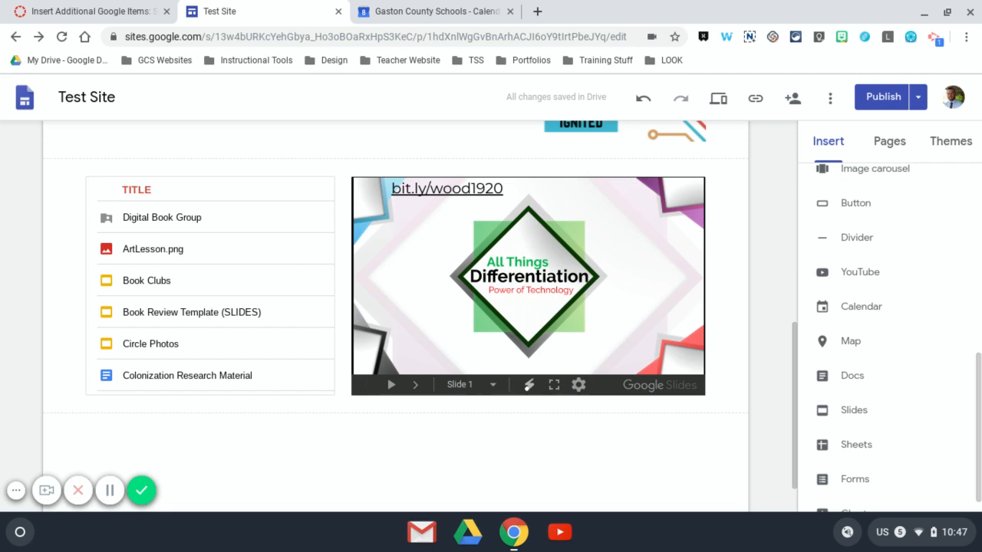
scroll(602, 405, down, 1)
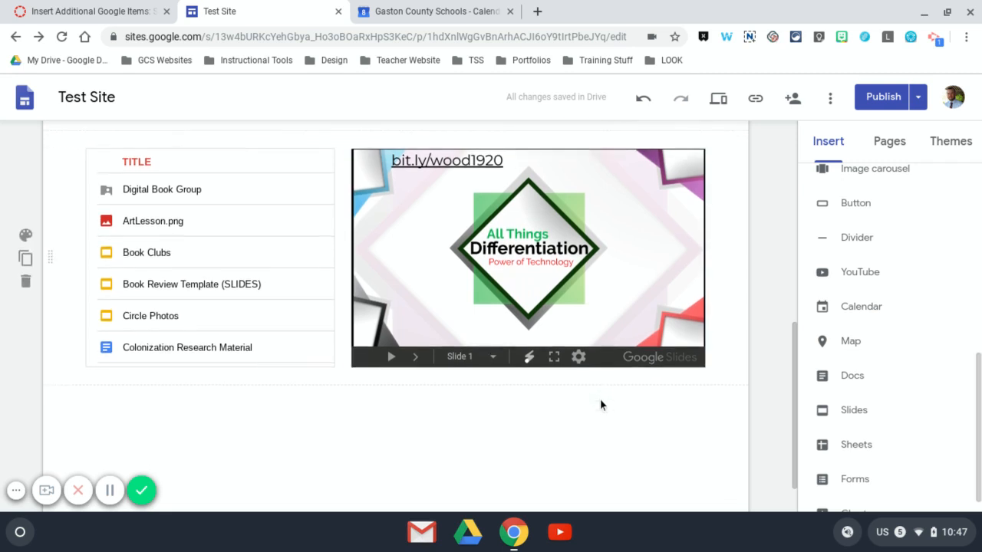
scroll(602, 405, down, 1)
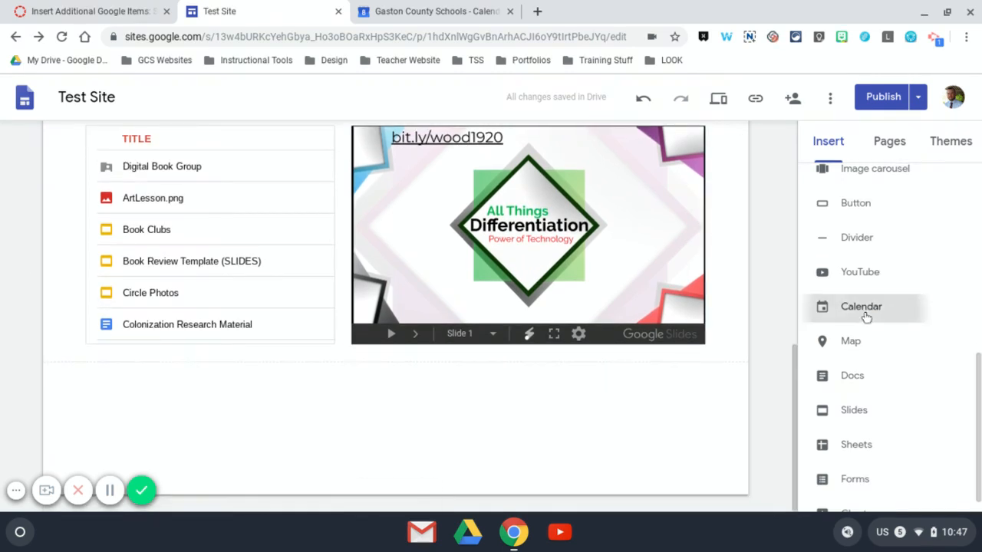
click(864, 310)
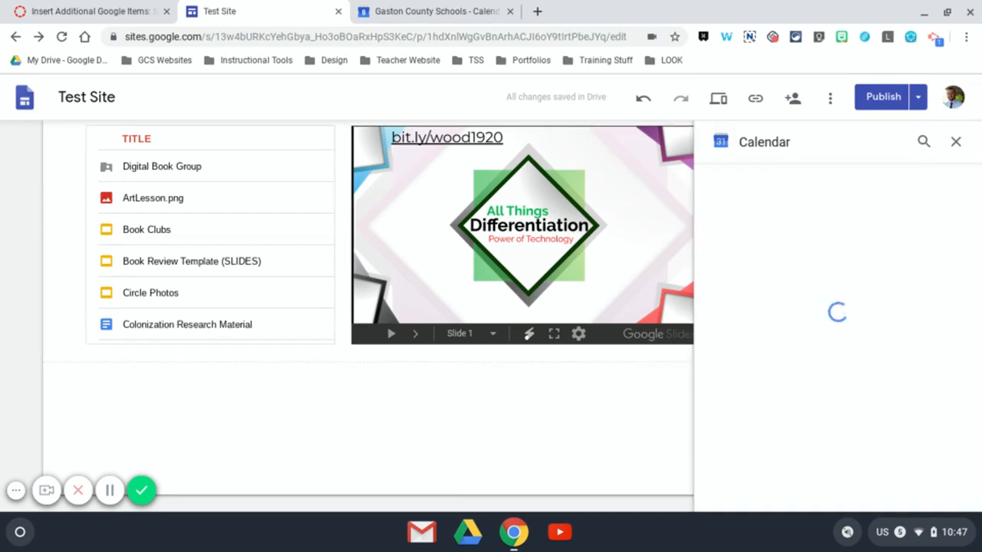
scroll(842, 326, down, 3)
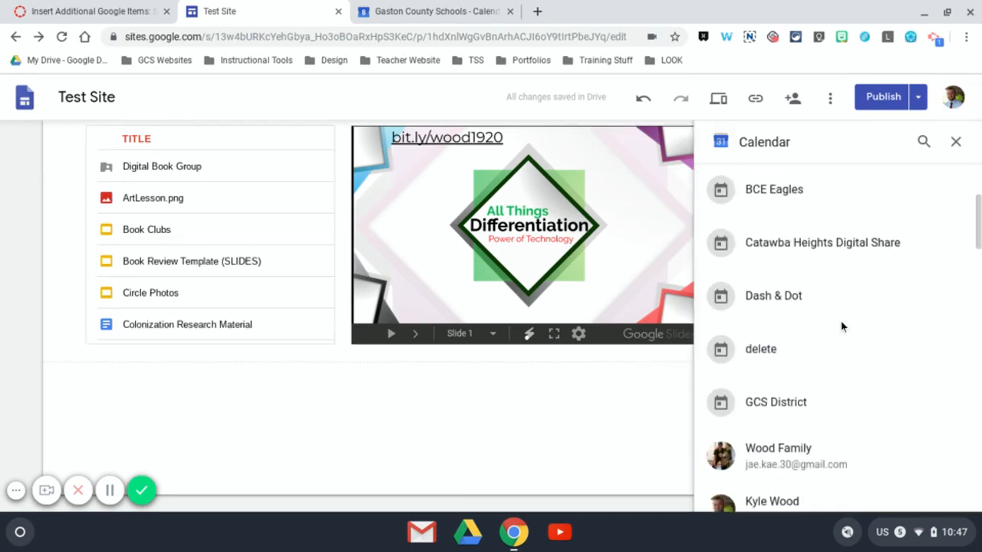
click(791, 351)
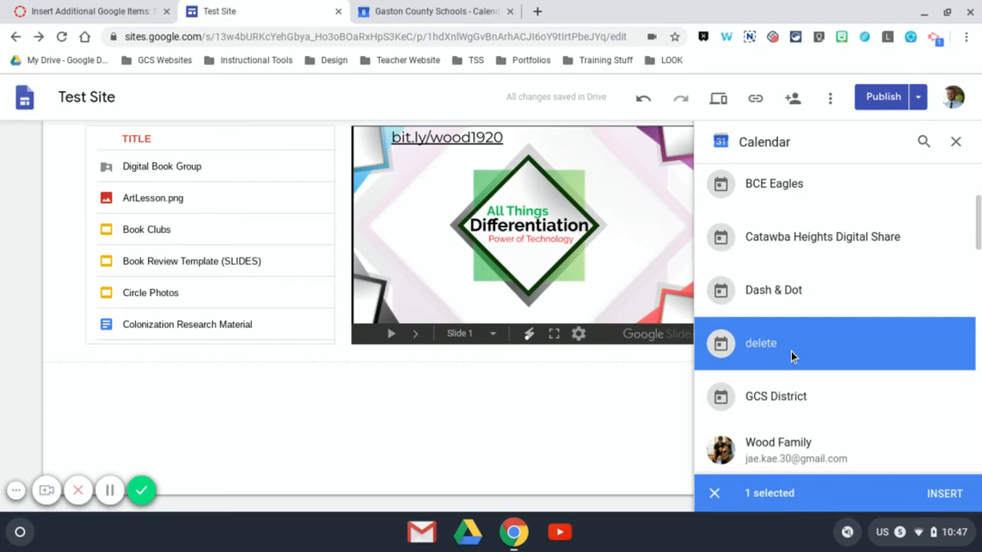
click(955, 496)
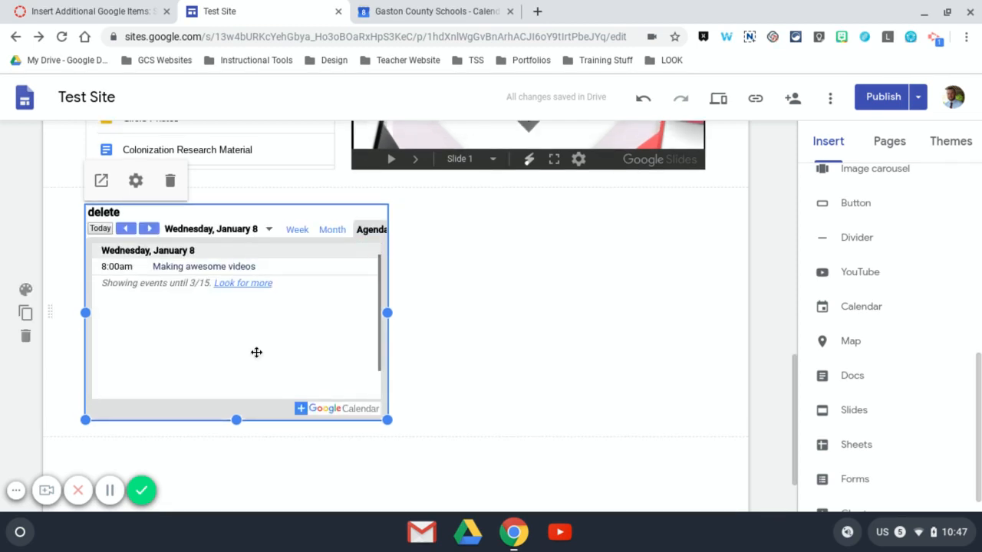
Set the embedded calendar's view mode to Month
click(135, 182)
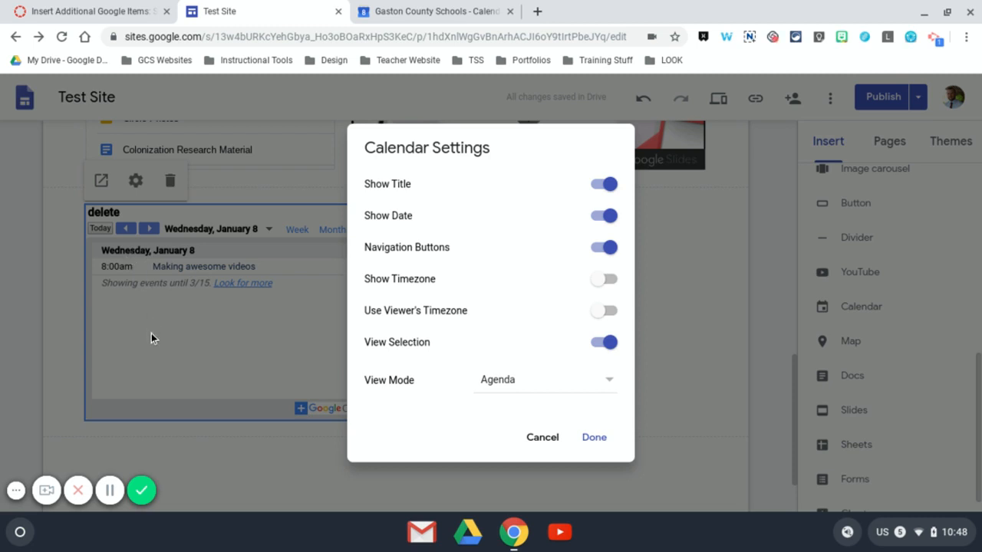
click(498, 380)
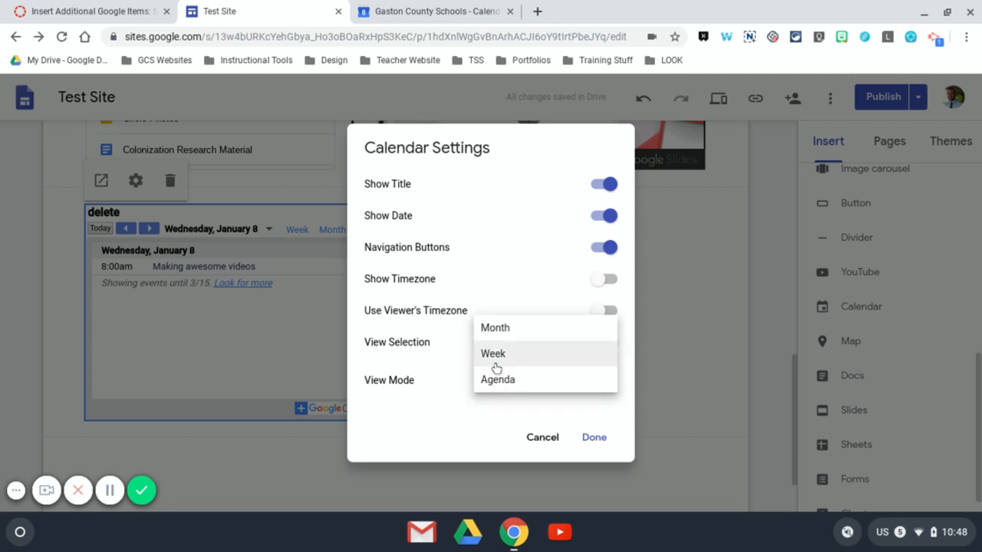
click(495, 338)
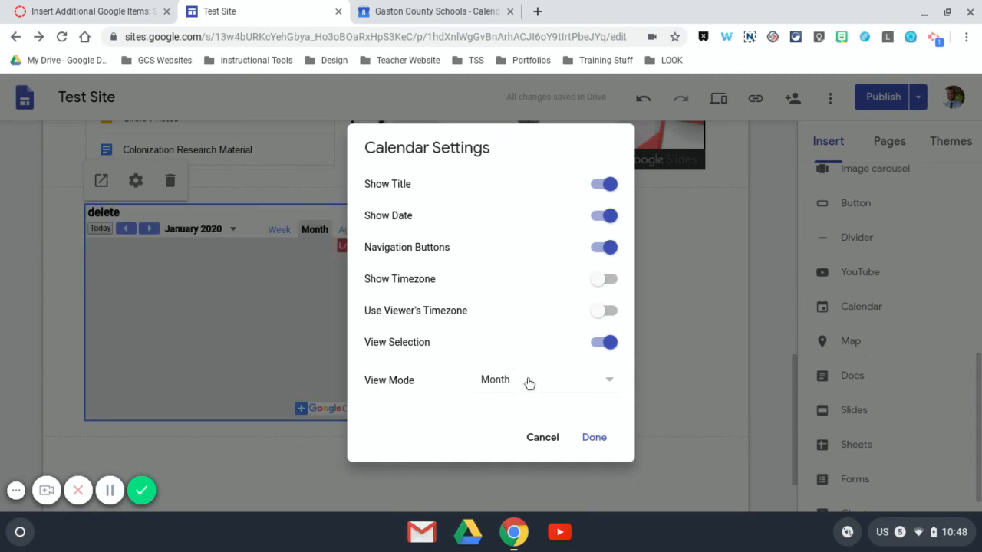
click(592, 438)
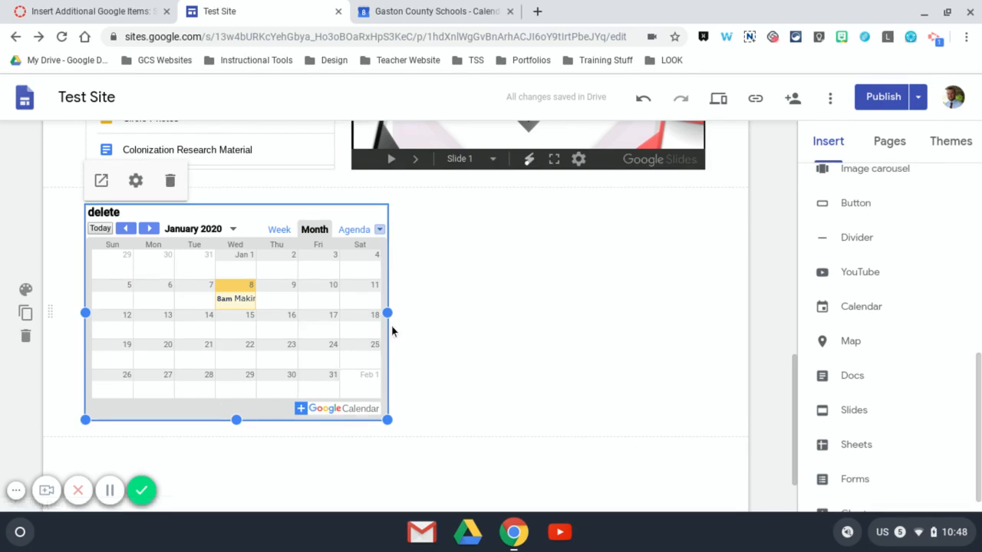
Widen the embedded calendar to the full content width, make it taller, and deselect it
drag(388, 314, 706, 314)
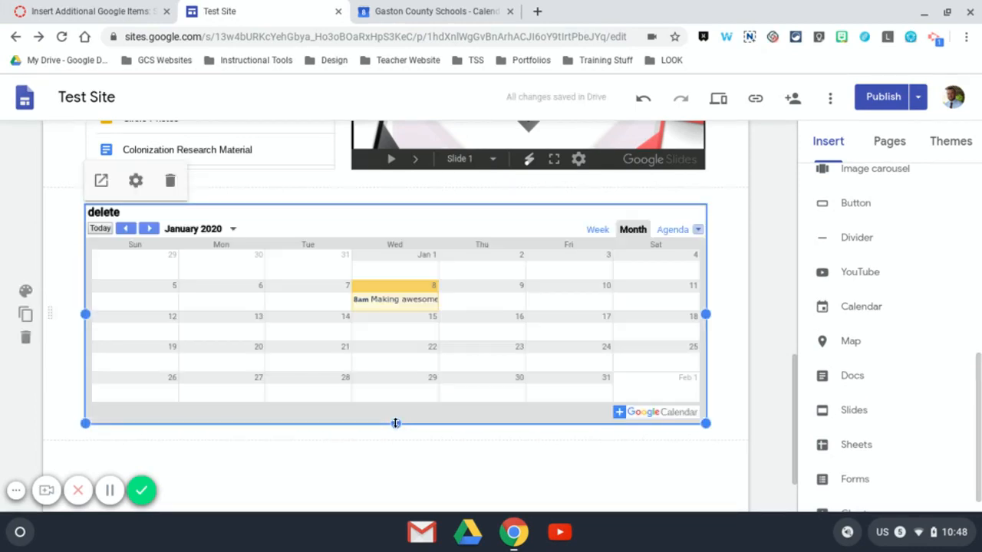
drag(396, 426, 396, 486)
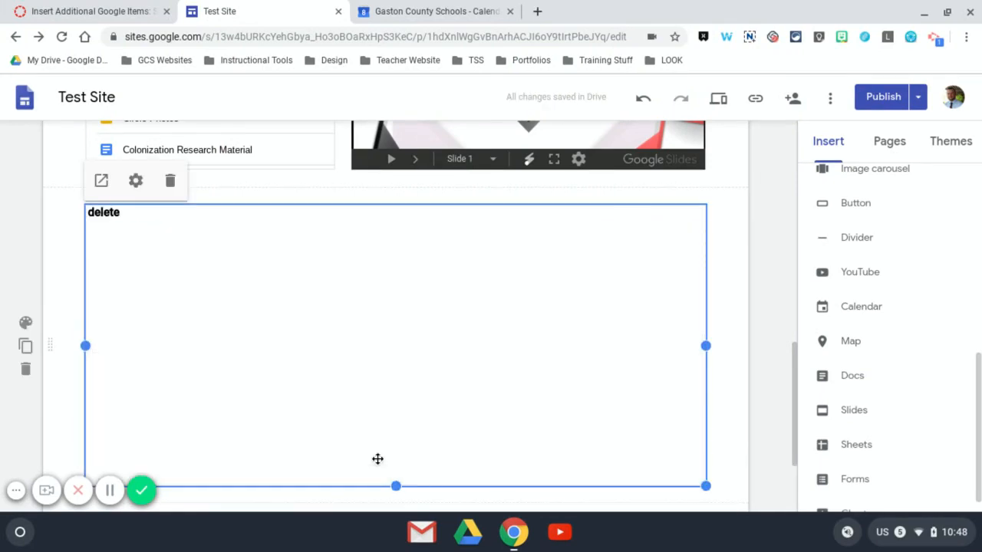
scroll(377, 458, down, 1)
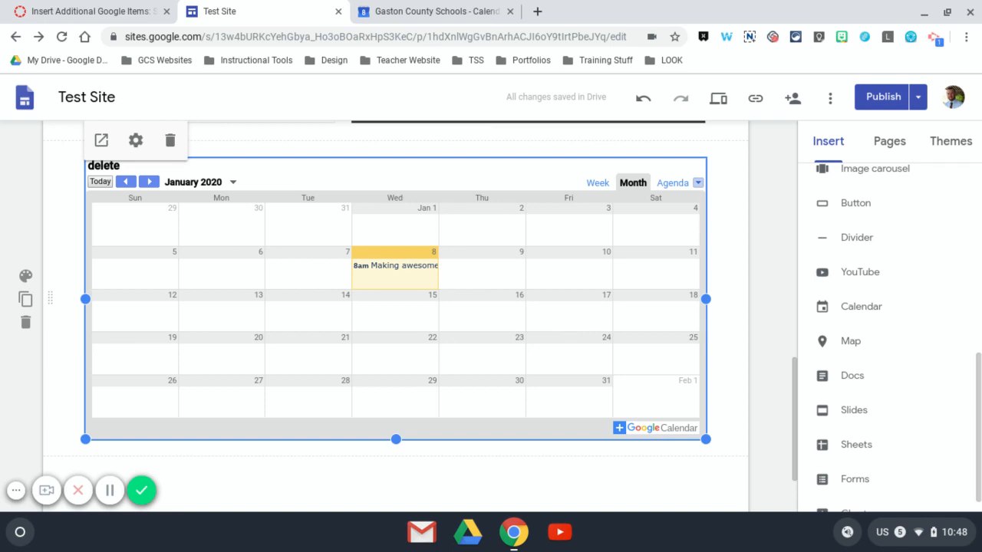
scroll(536, 327, up, 2)
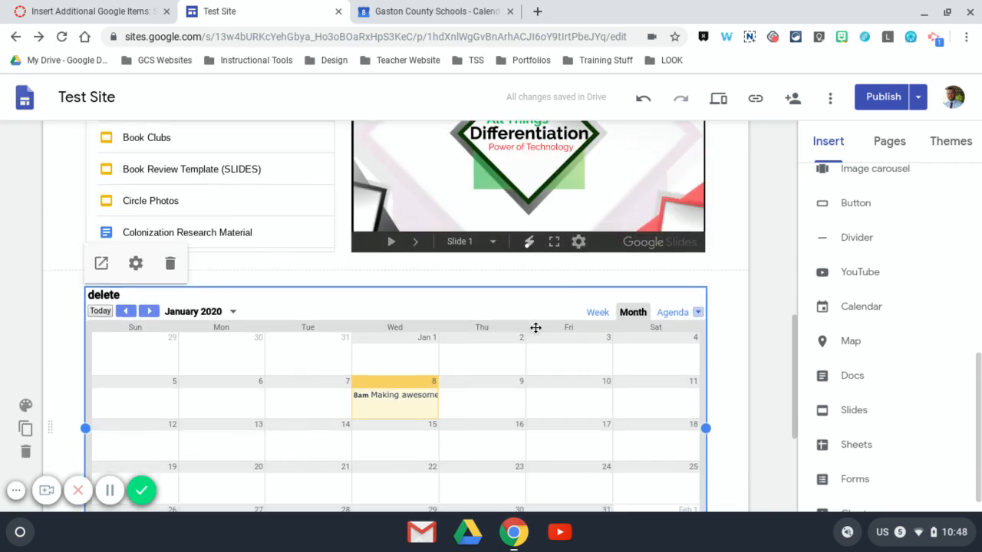
scroll(395, 345, up, 1)
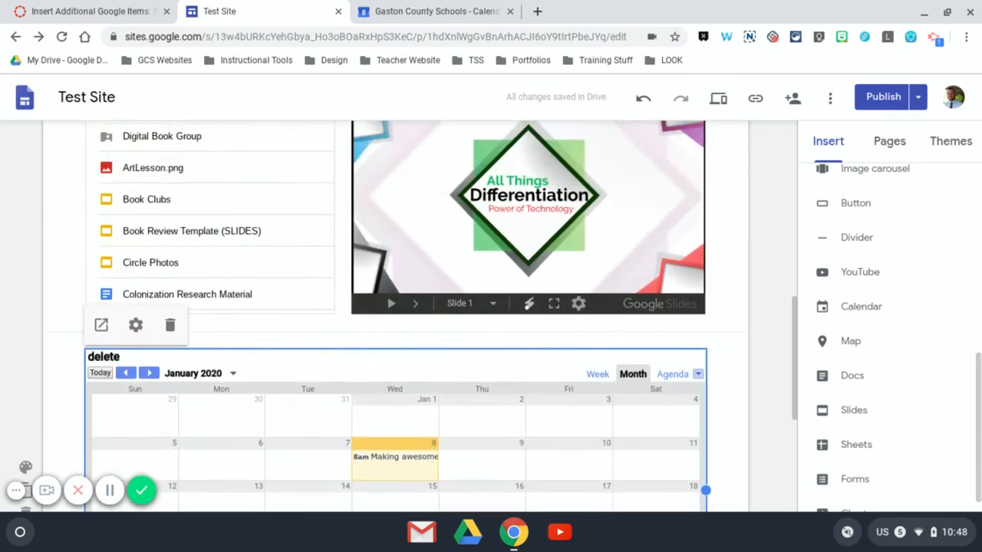
scroll(395, 345, down, 4)
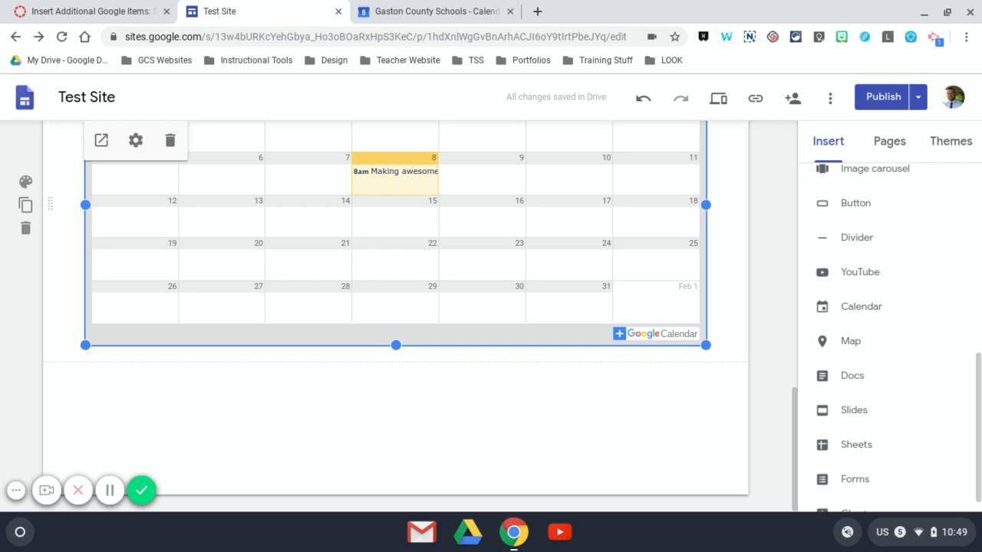
click(313, 397)
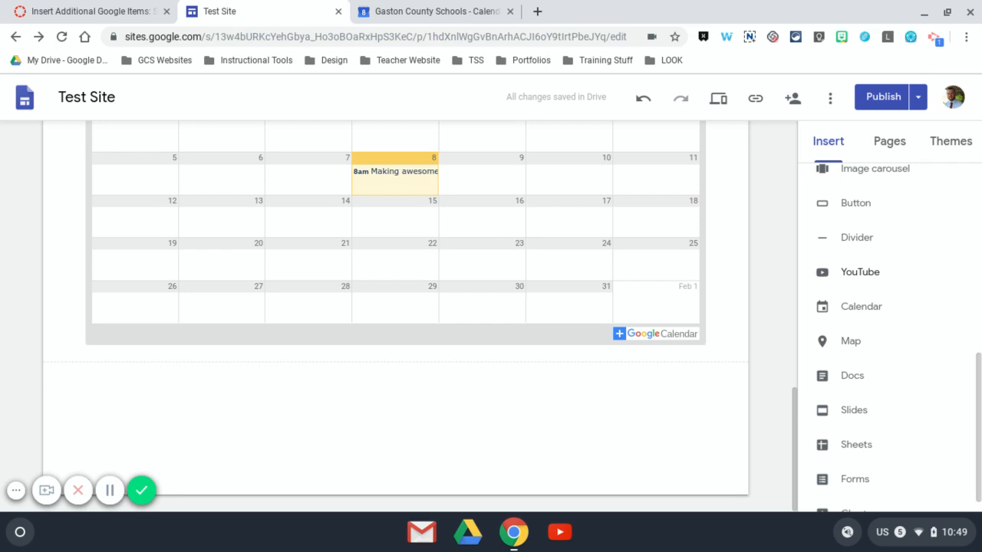
Go to youtube.com in a new tab and open "Fabulous Food Chains: Crash Course Kids #7.1" from the Crash Course Kids channel
click(538, 12)
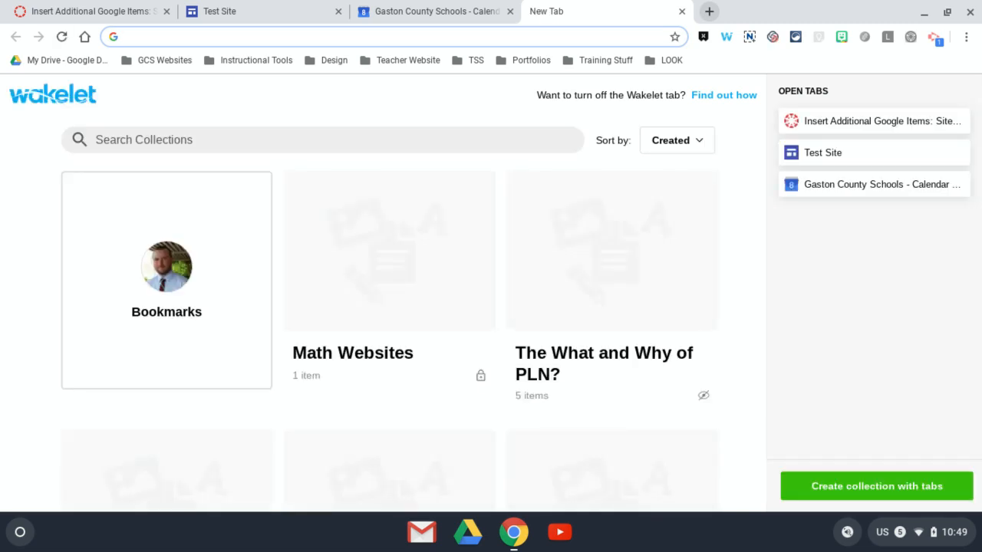
text(youtube.com)
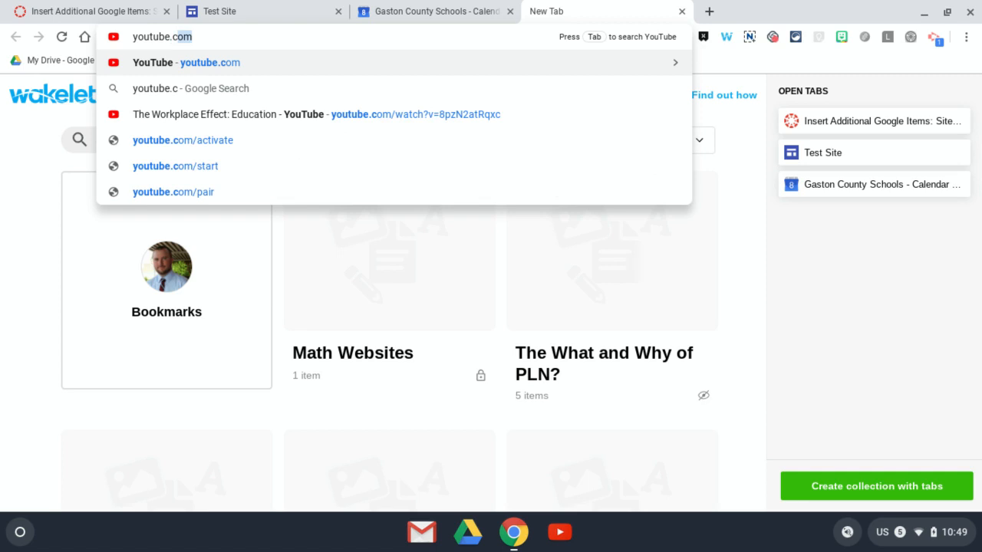
click(369, 63)
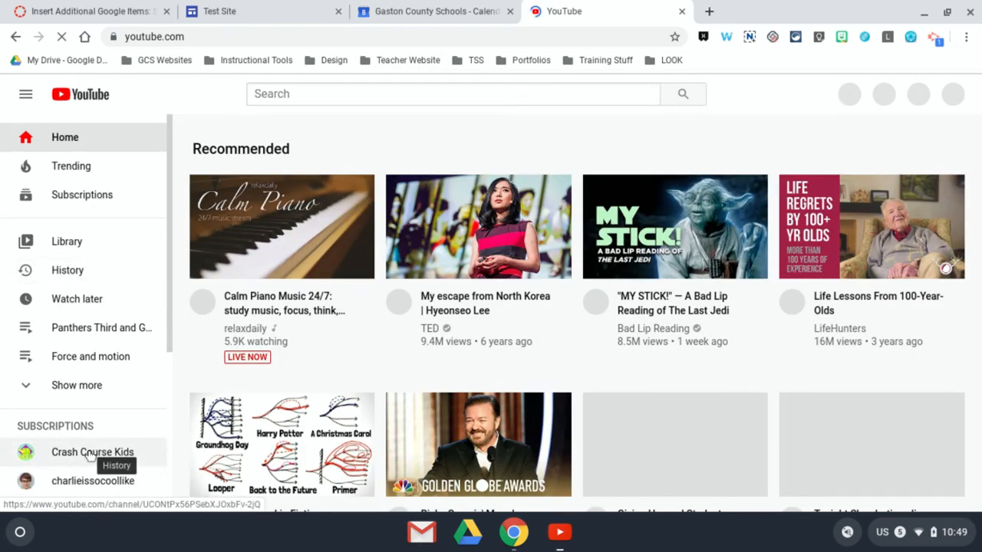
click(91, 455)
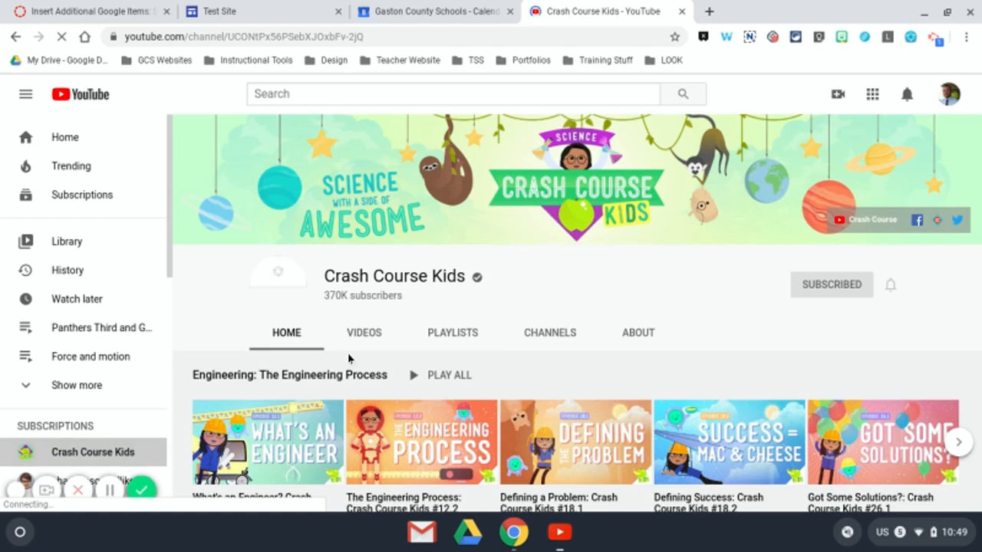
scroll(349, 359, down, 2)
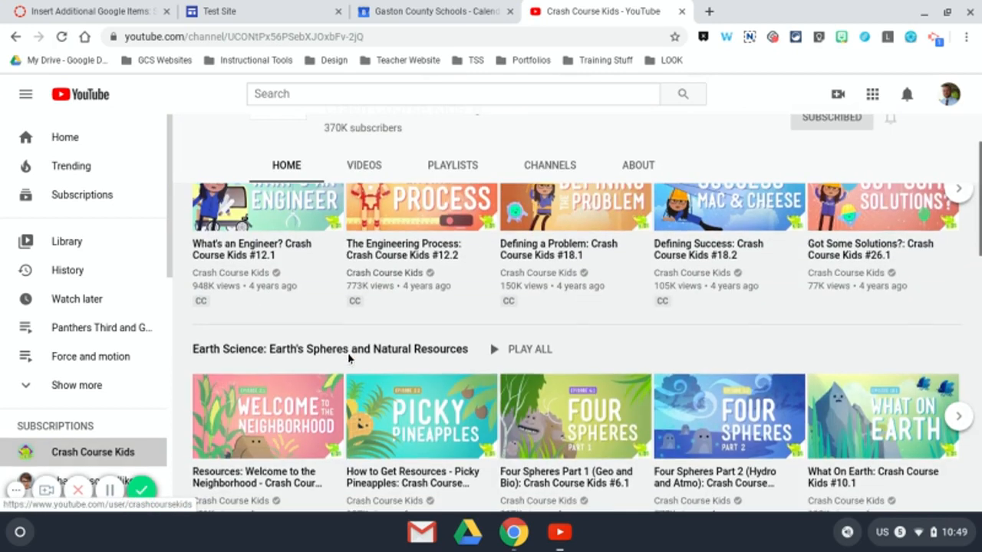
scroll(349, 358, down, 4)
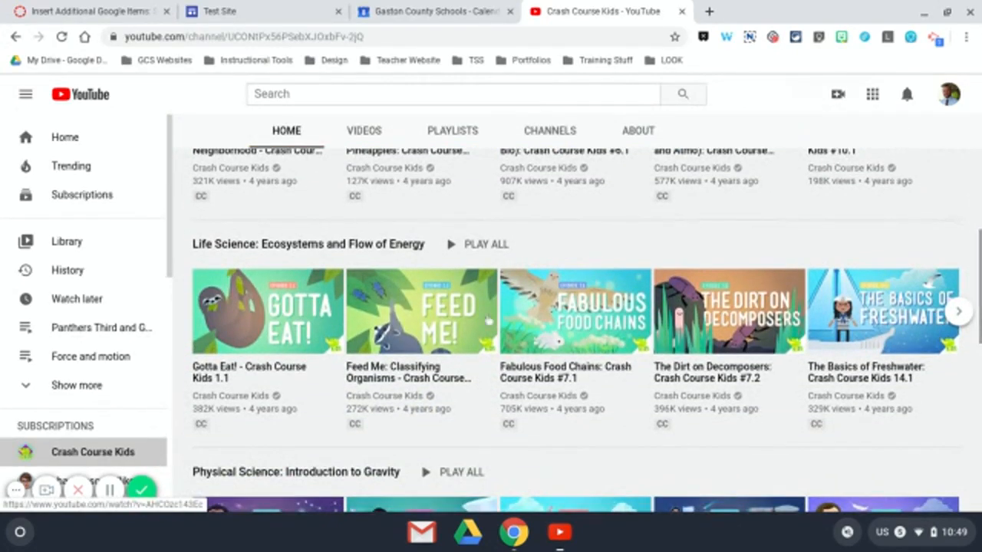
click(577, 304)
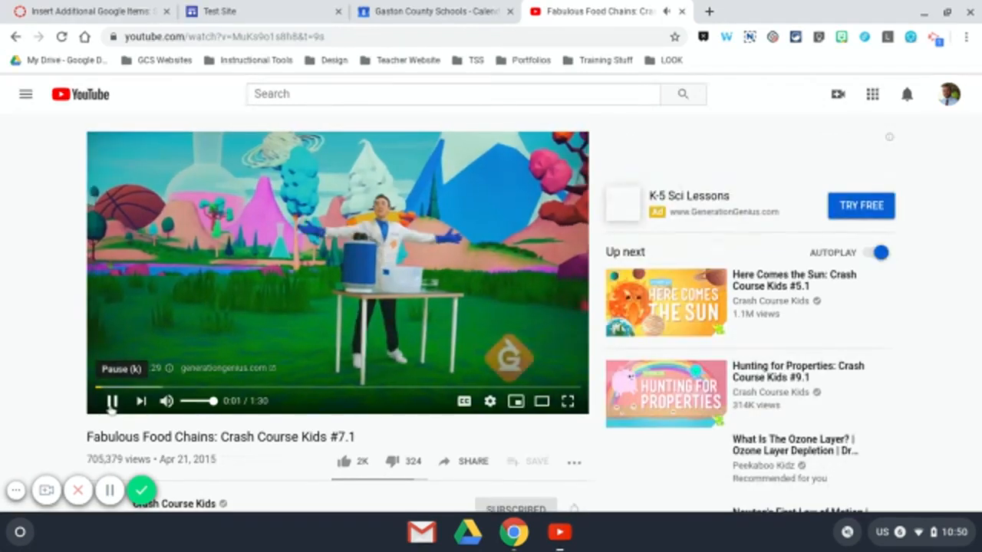
Pause the Fabulous Food Chains video and copy its share link, then close the sharing options
click(112, 401)
scroll(11, 399, down, 2)
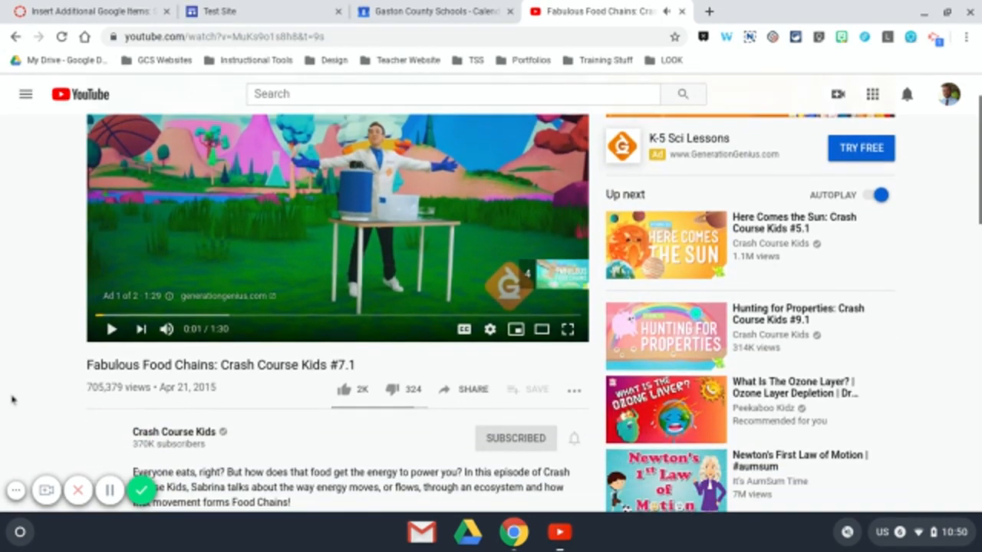
click(468, 396)
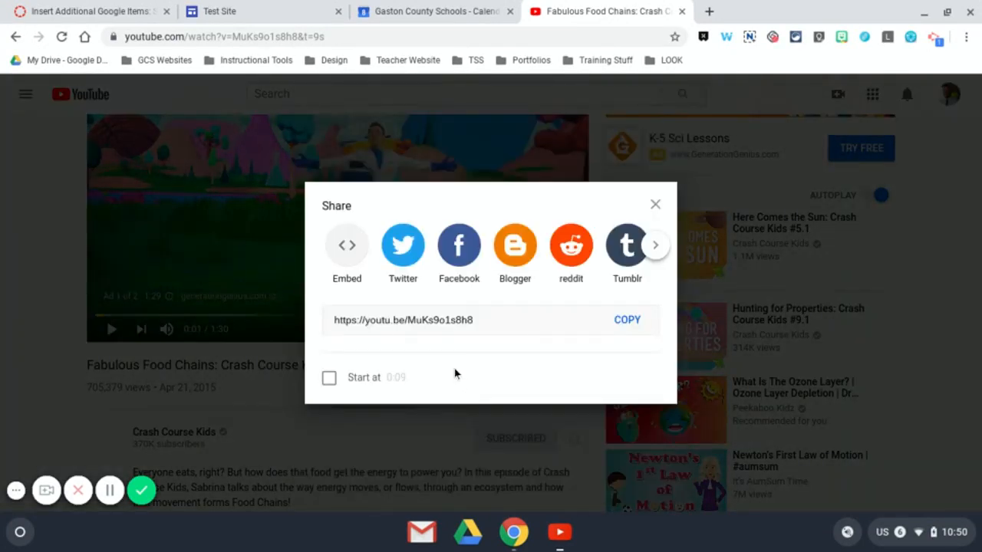
click(622, 326)
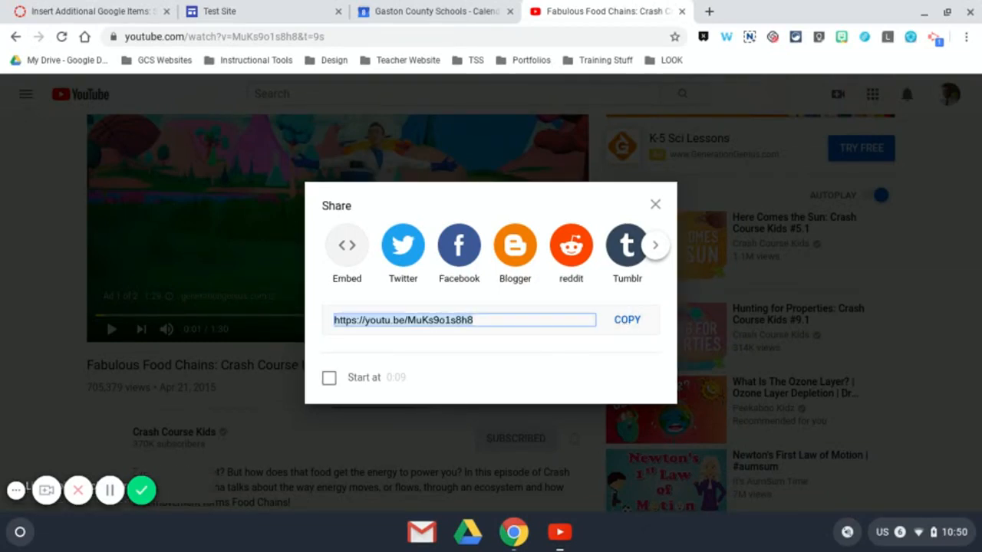
click(625, 326)
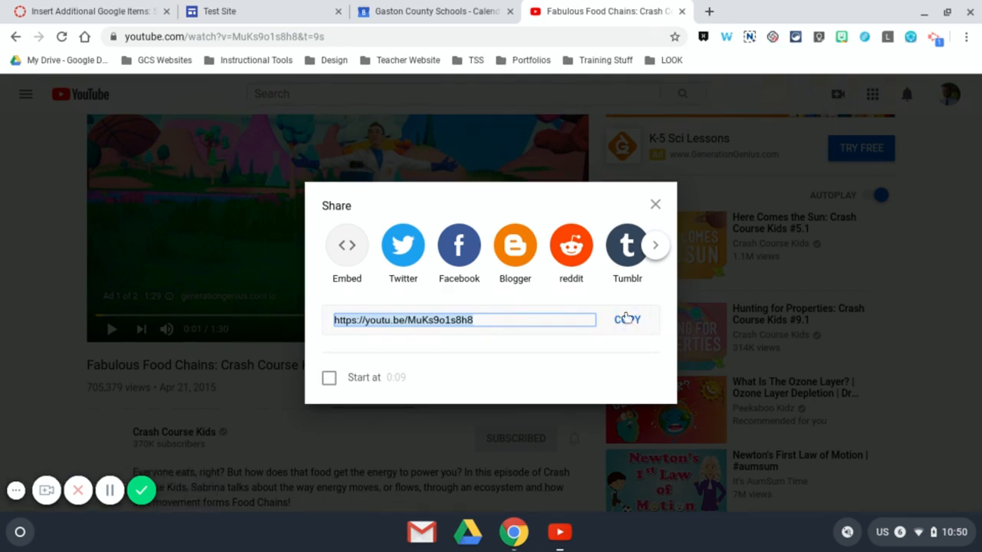
click(654, 207)
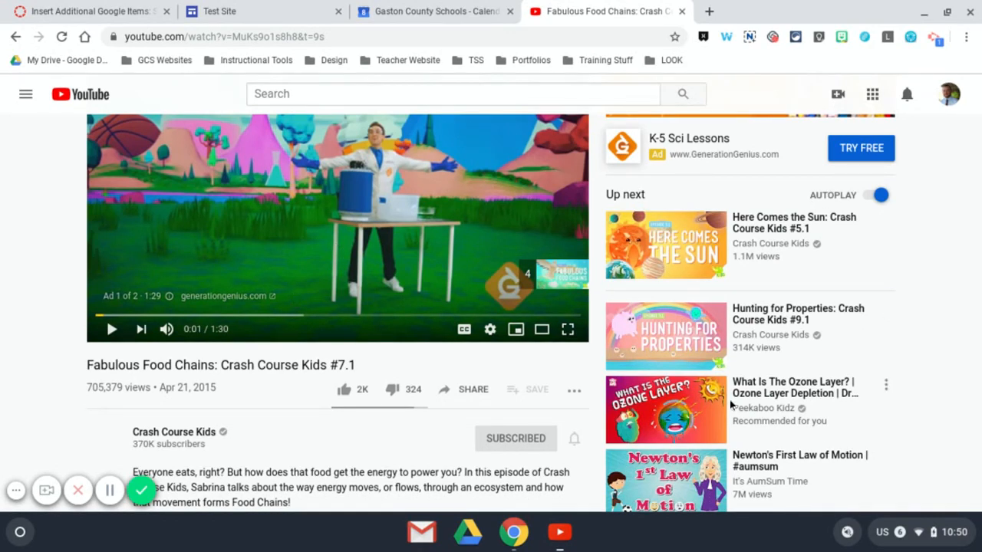
scroll(534, 429, up, 1)
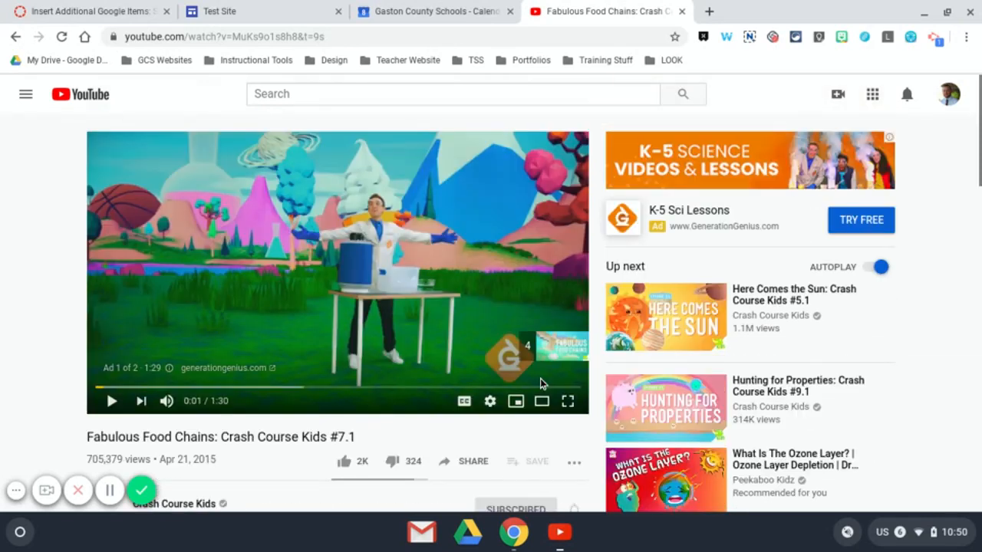
click(276, 13)
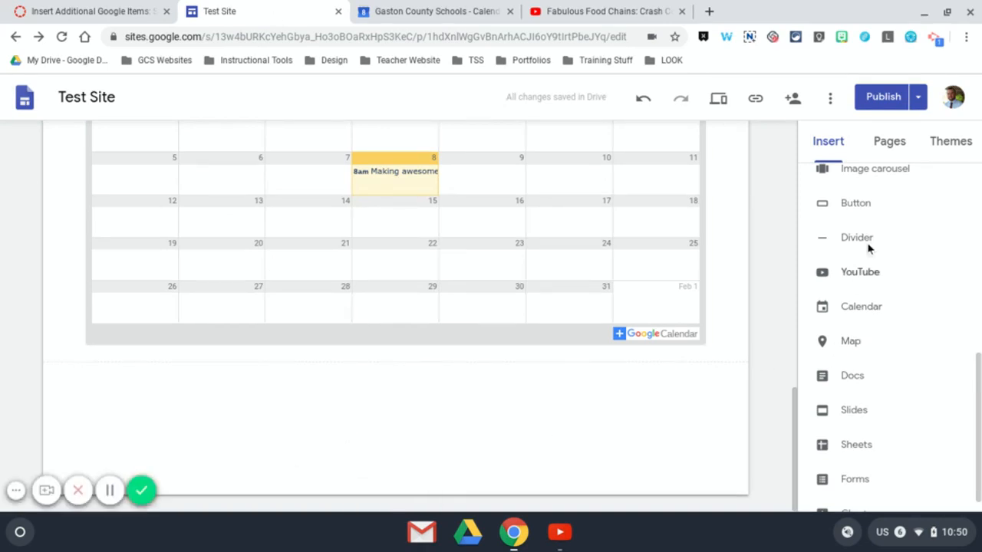
click(882, 284)
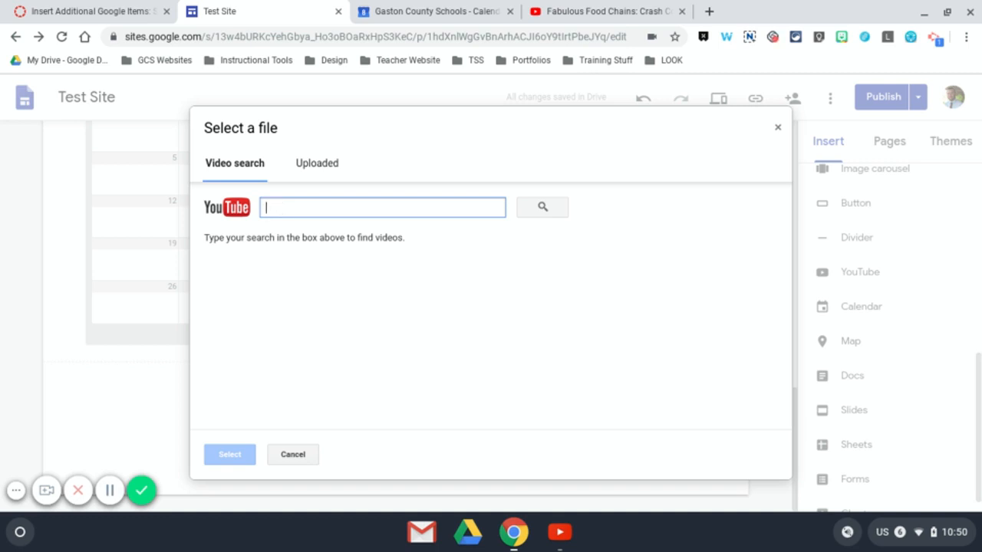
key(ctrl+v)
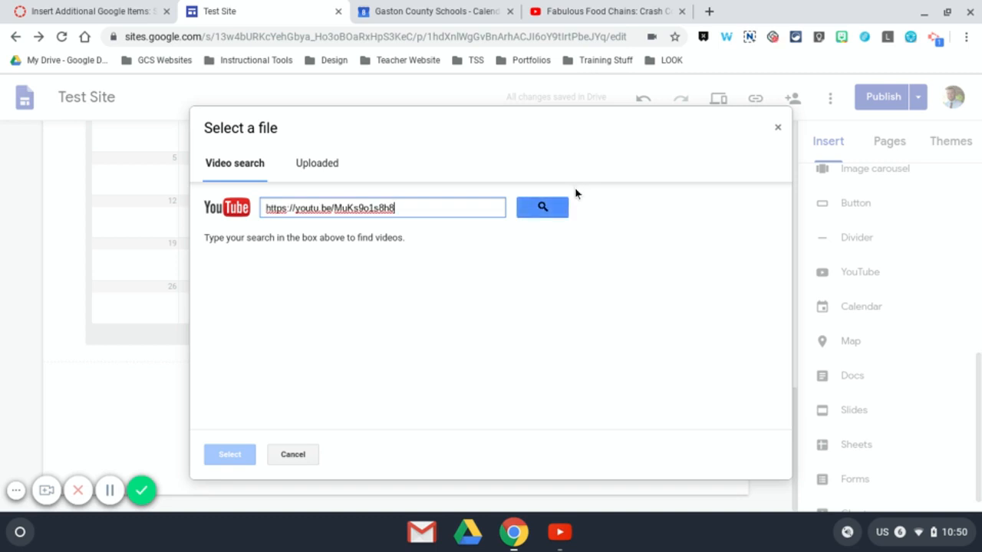
click(551, 206)
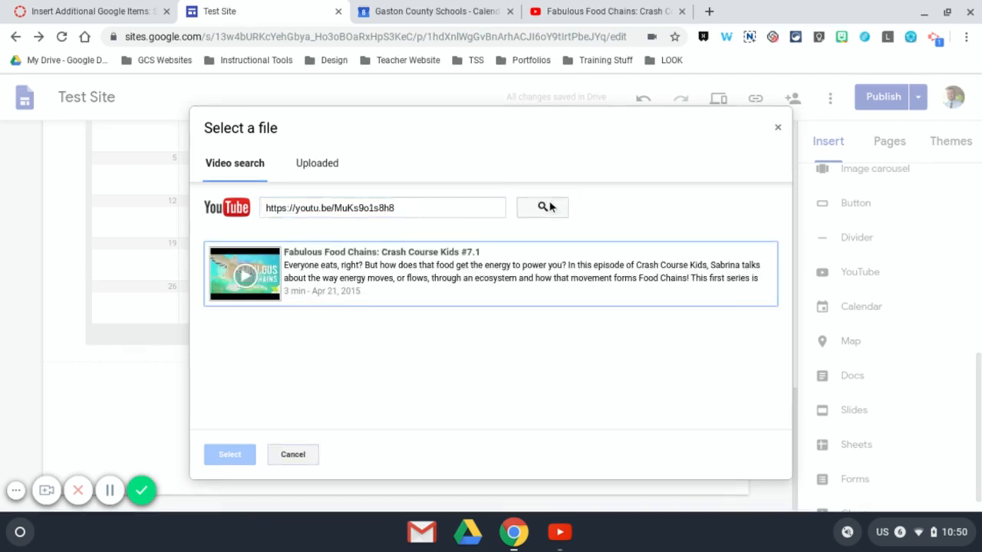
click(364, 264)
click(236, 459)
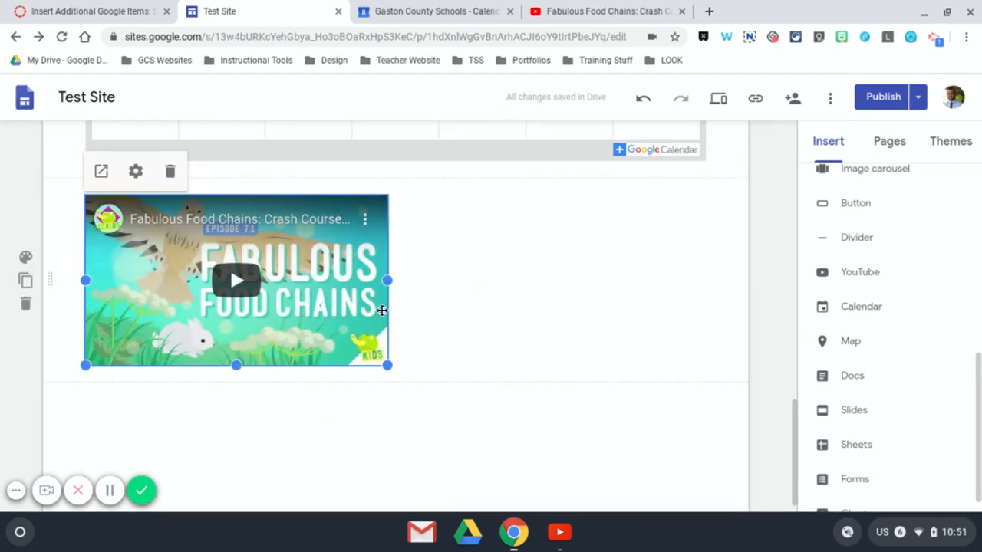
Review the embedded video's control hiding, progress bar color and fullscreen settings, and accept them as they are
drag(307, 277, 165, 265)
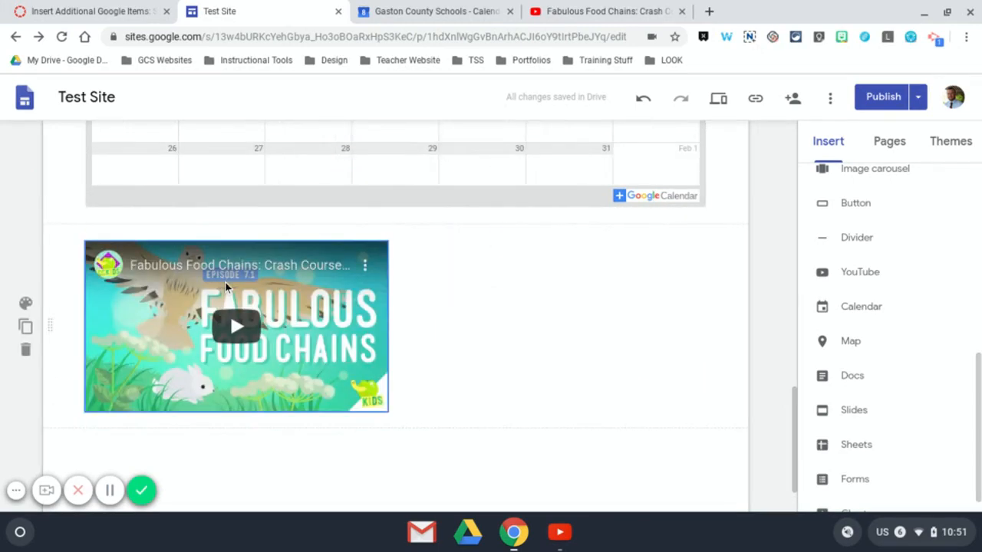
click(165, 265)
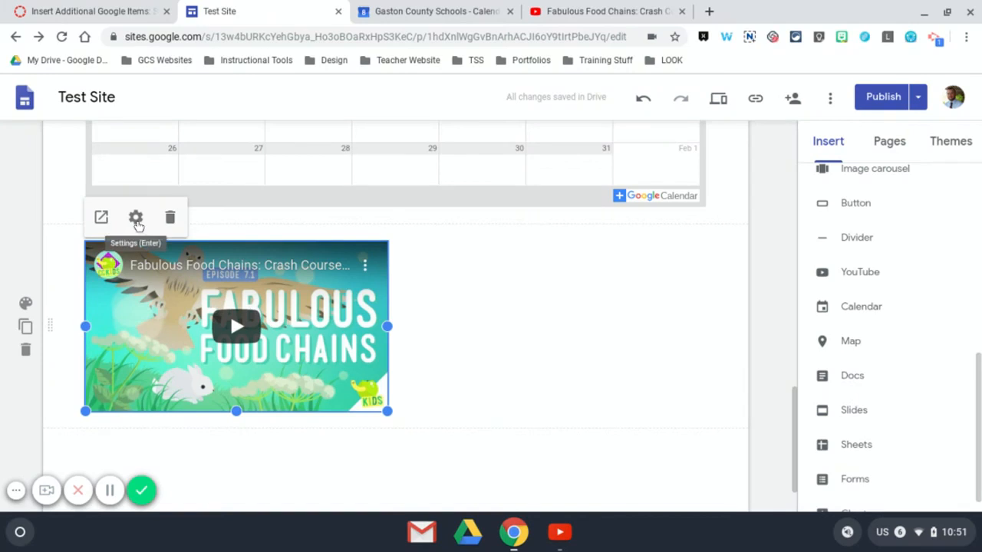
click(136, 220)
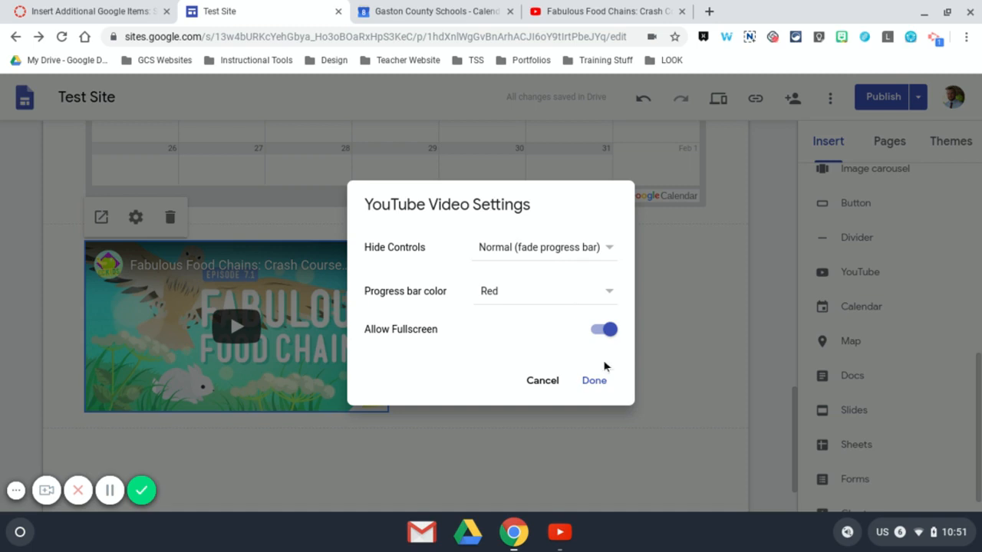
click(594, 381)
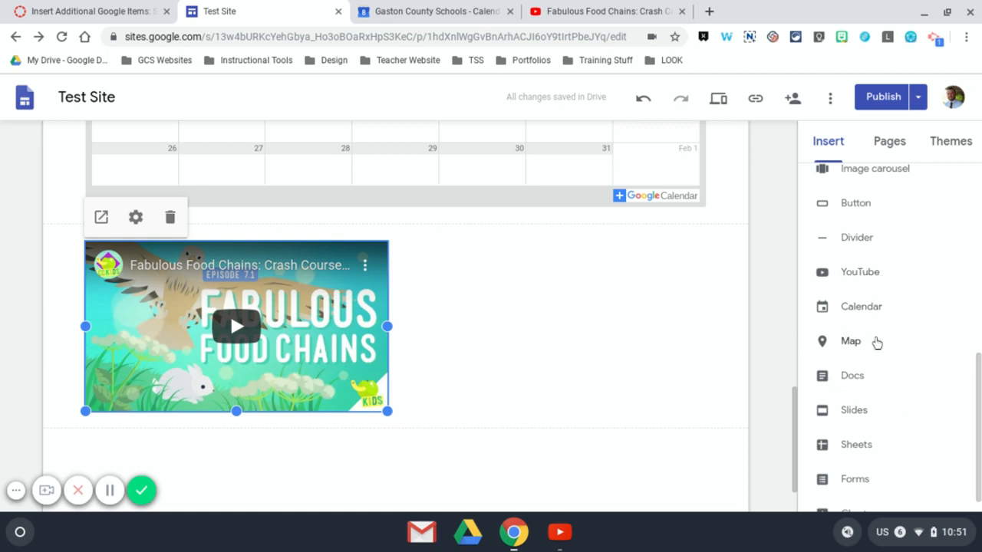
scroll(876, 352, up, 1)
scroll(877, 352, up, 5)
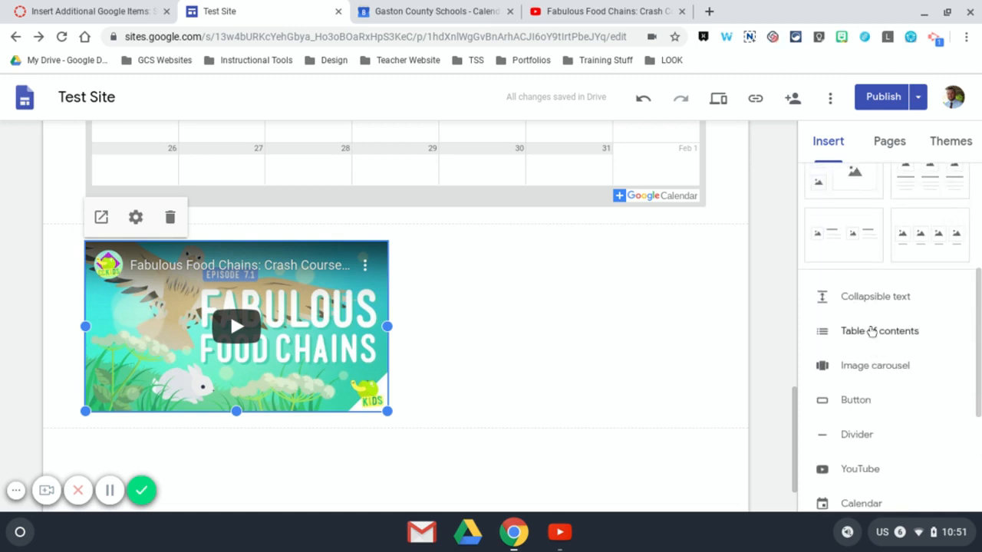
scroll(901, 405, down, 5)
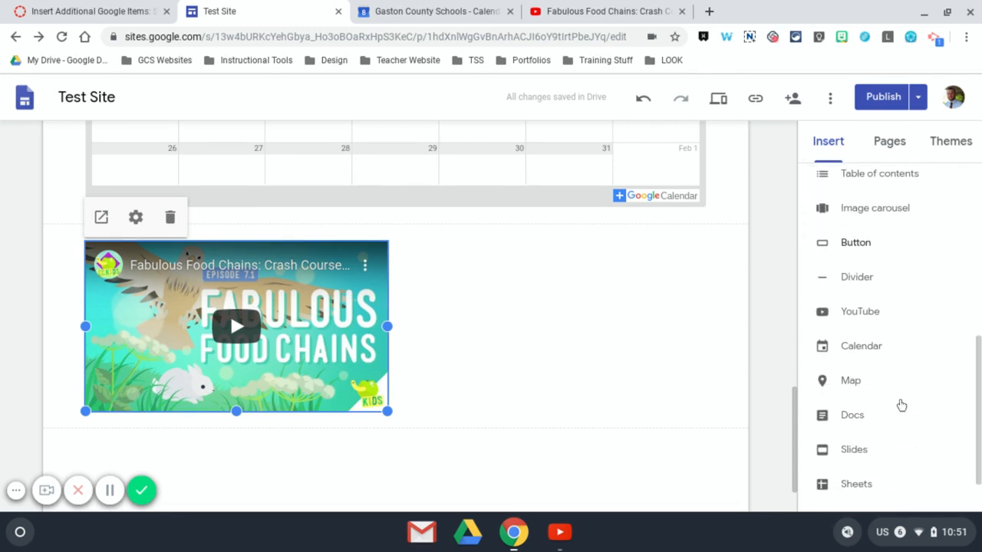
scroll(899, 403, up, 5)
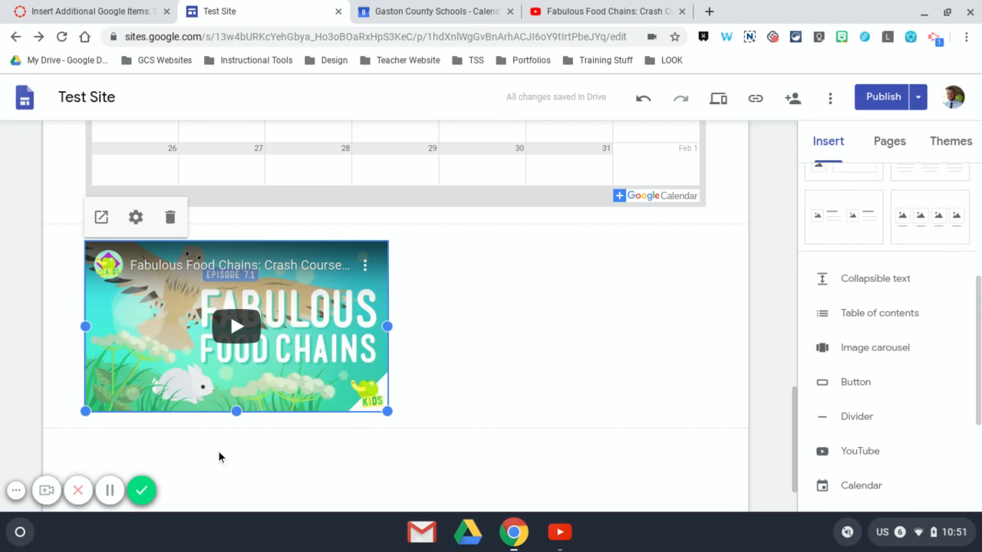